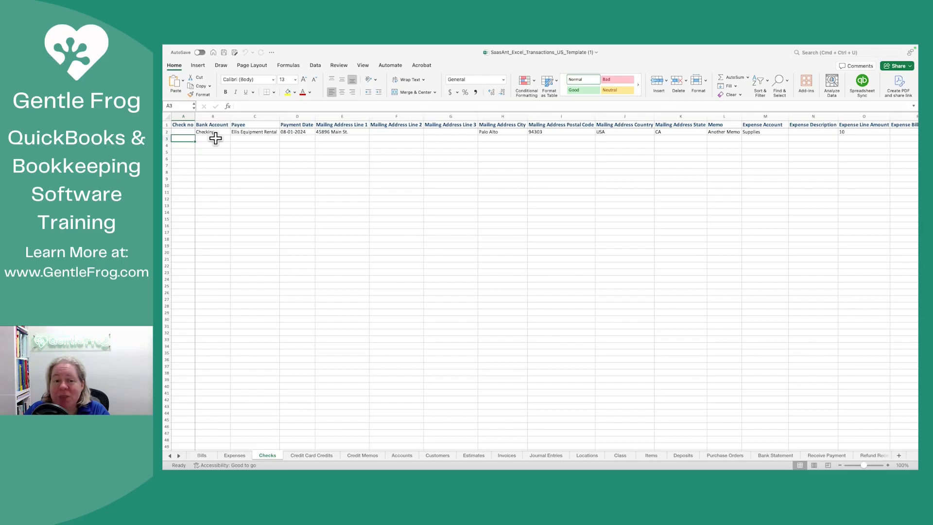
Examine the sample check's fields in row 2 of the Checks sheet, from the check number through to Print Status.
key(Up)
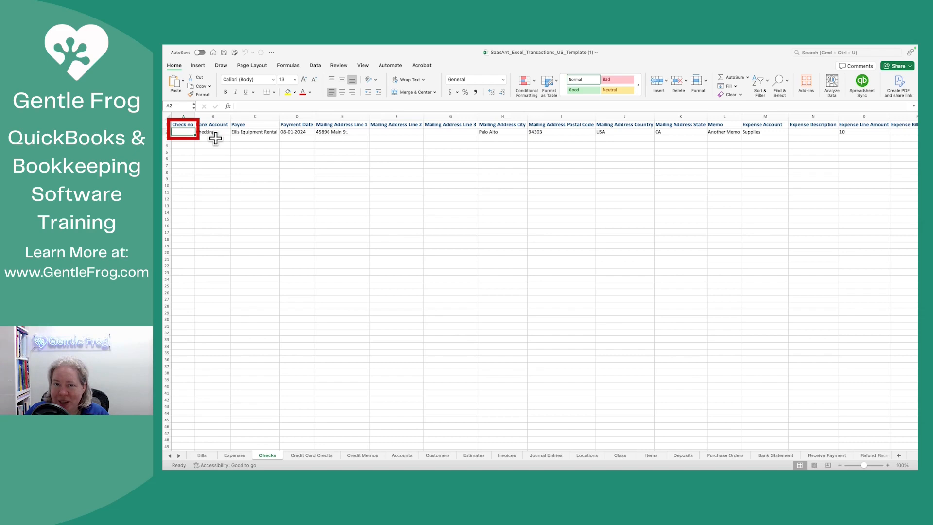
key(Right)
key(Right)
key(Right)
key(Right)
key(Right)
key(Right)
key(Right)
key(Right)
key(Right)
key(Right)
key(Right)
key(Right)
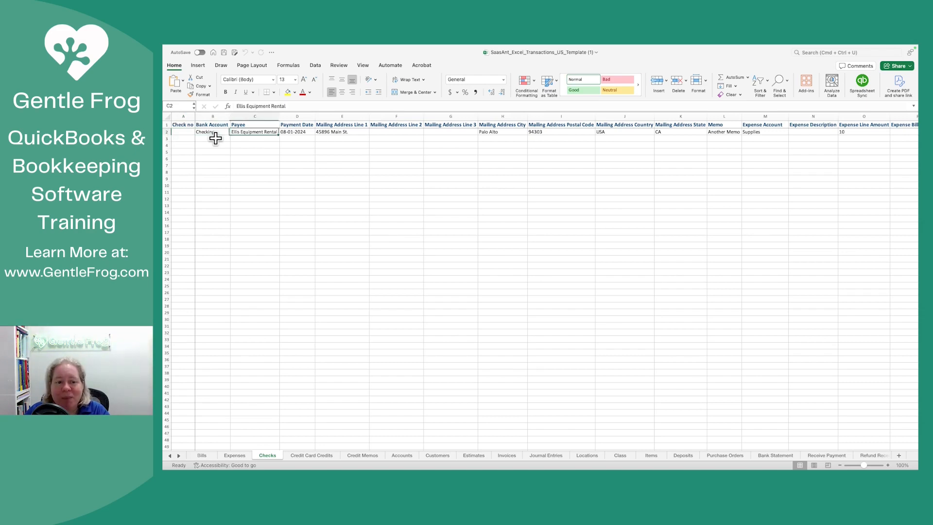
key(Right)
key(Right)
key(Right)
key(Right)
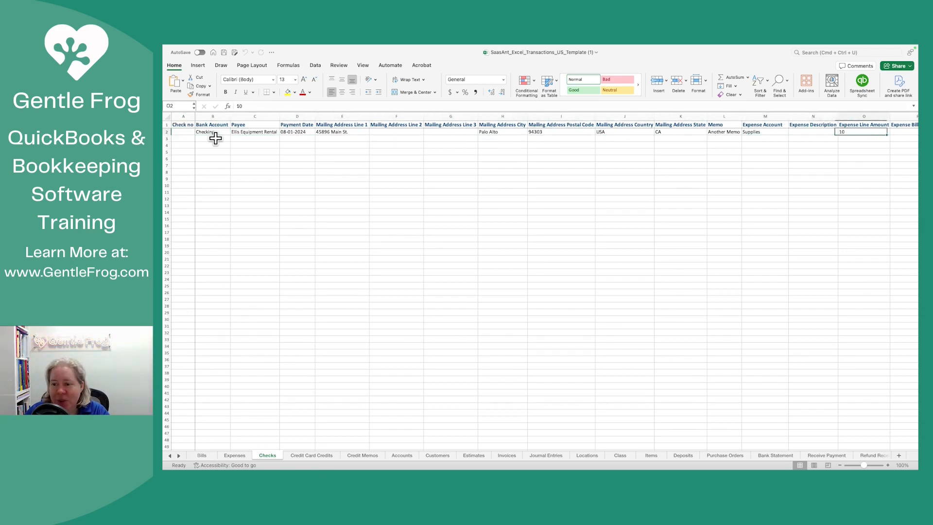
key(Left)
key(Left)
key(Left)
key(Left)
key(Left)
key(Right)
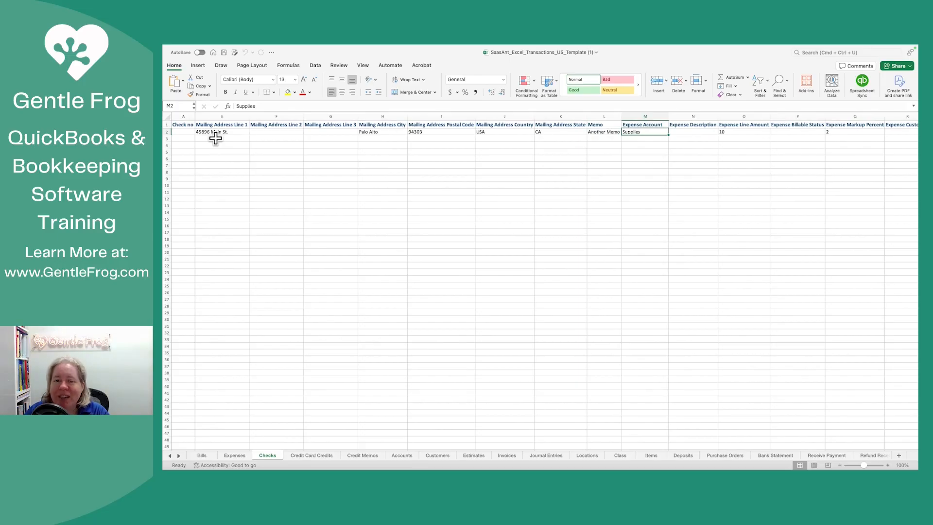
key(Right)
key(Right)
key(Right)
key(Right)
key(Right)
key(Right)
key(Right)
key(Right)
key(Right)
key(Right)
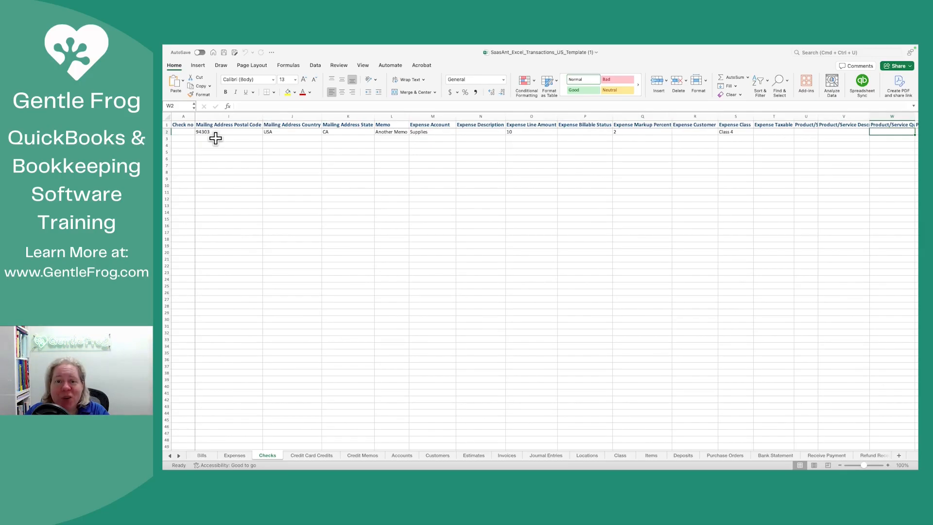
key(Right)
key(Right)
key(Right)
key(Right)
key(Right)
key(Right)
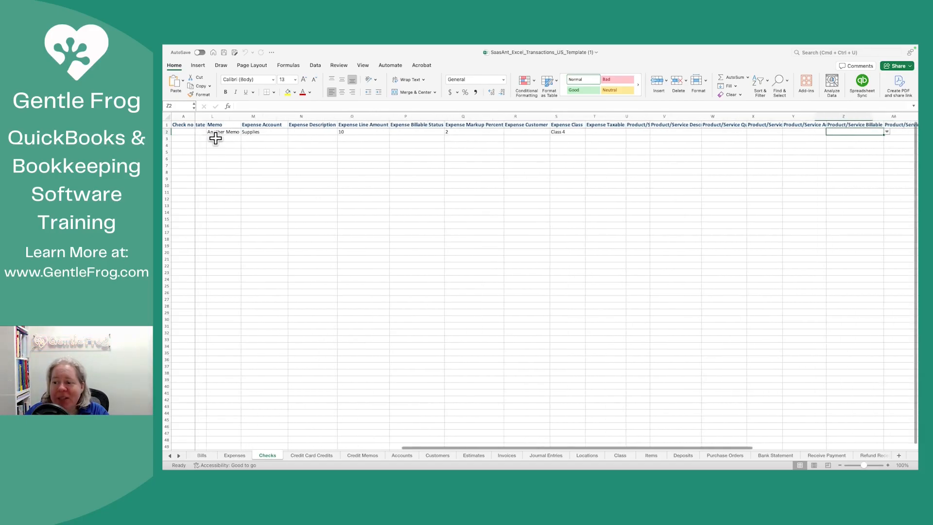
key(Right)
key(Right)
key(Right)
key(Right)
key(Right)
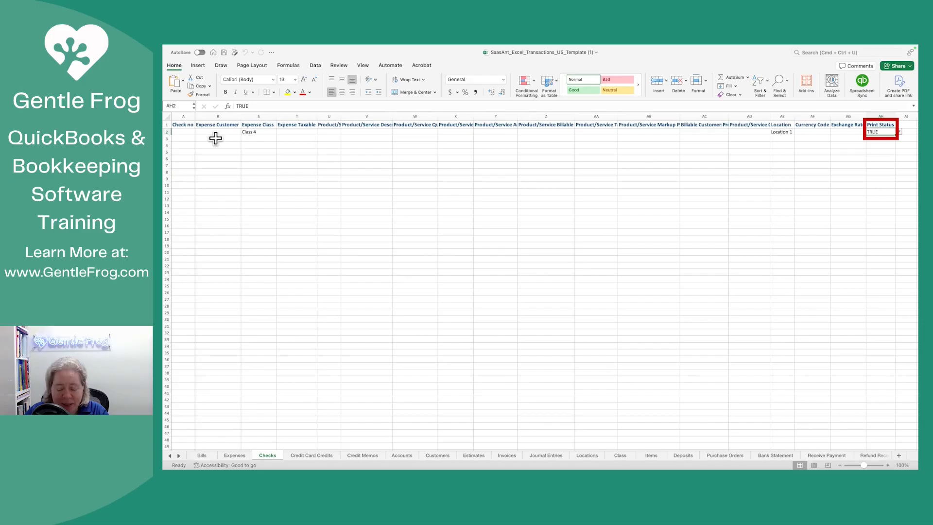
Save the workbook and start a Checks import in SaasAnt Transactions from the unprocessed file SaasAnt_Excel_Transactions_US_Template (1).xlsx.
key(super+s)
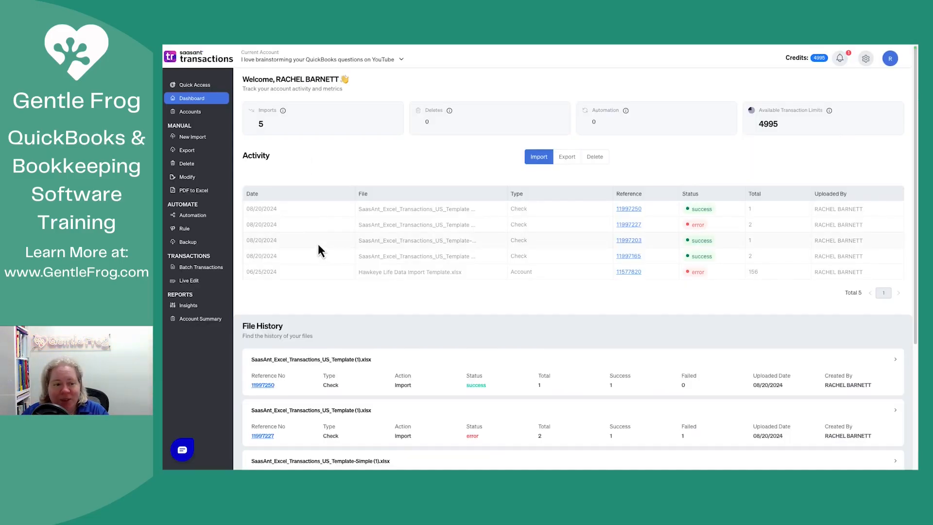
click(193, 138)
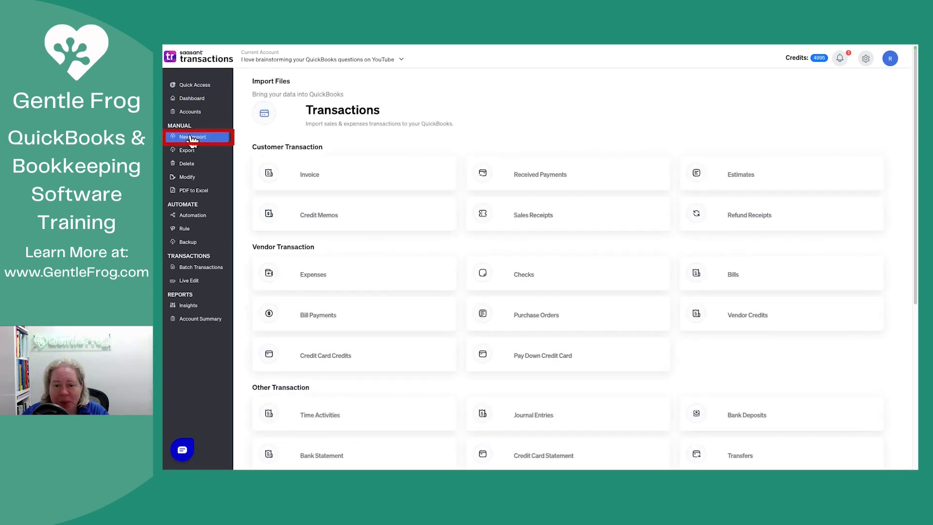
click(534, 279)
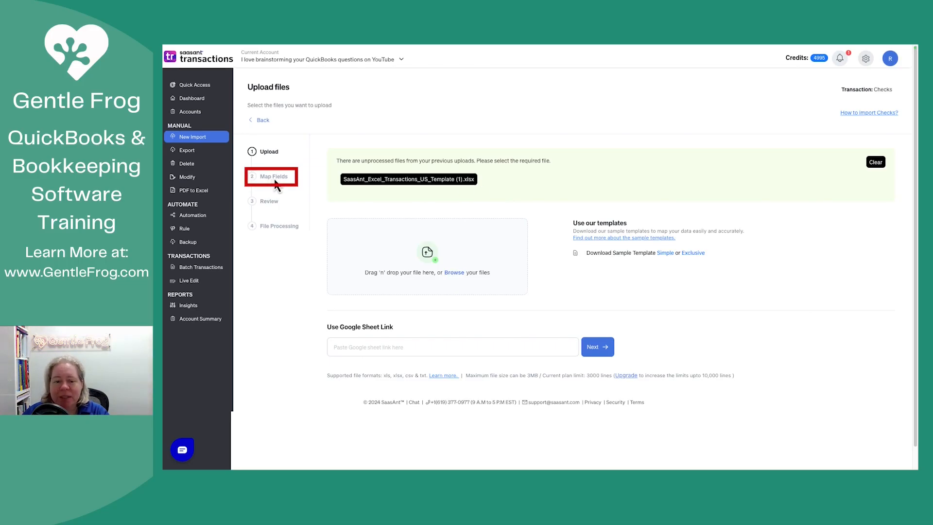
click(458, 184)
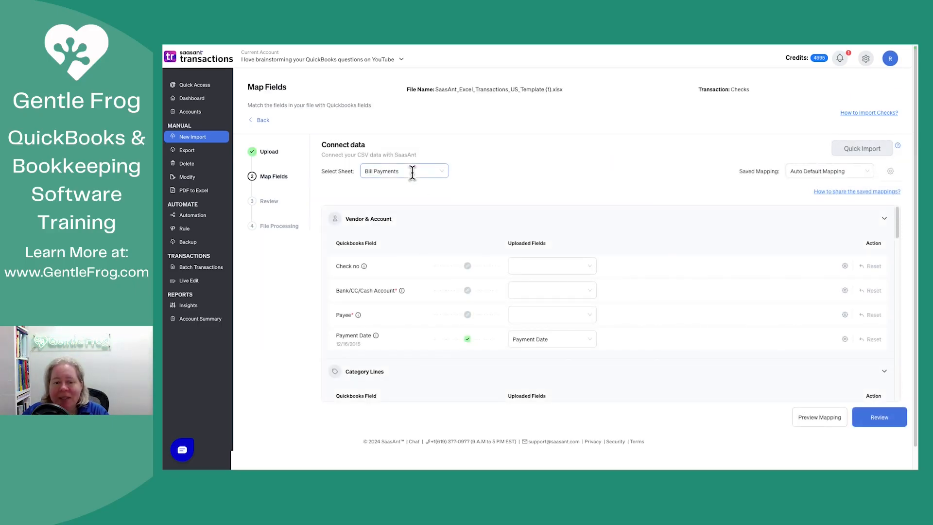
Choose the Checks sheet as the import source and check its field mapping down to Print Status.
click(446, 172)
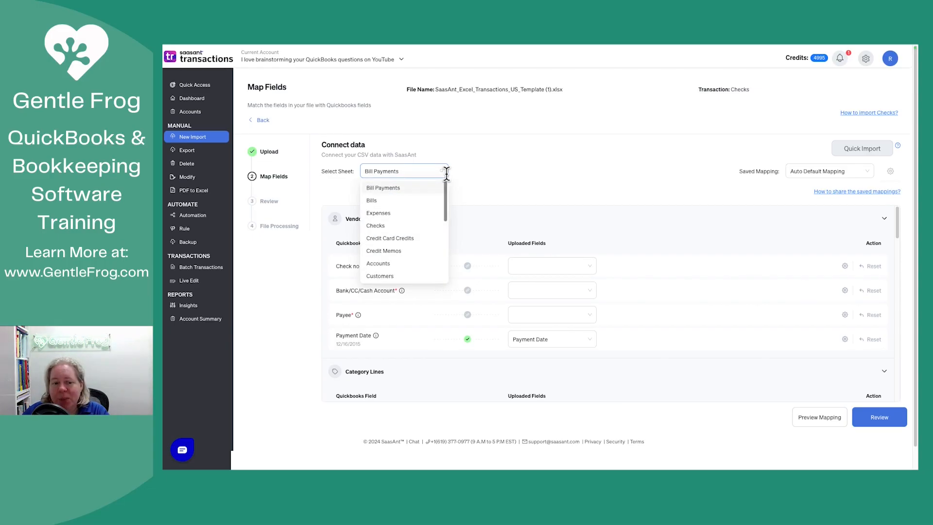
click(391, 227)
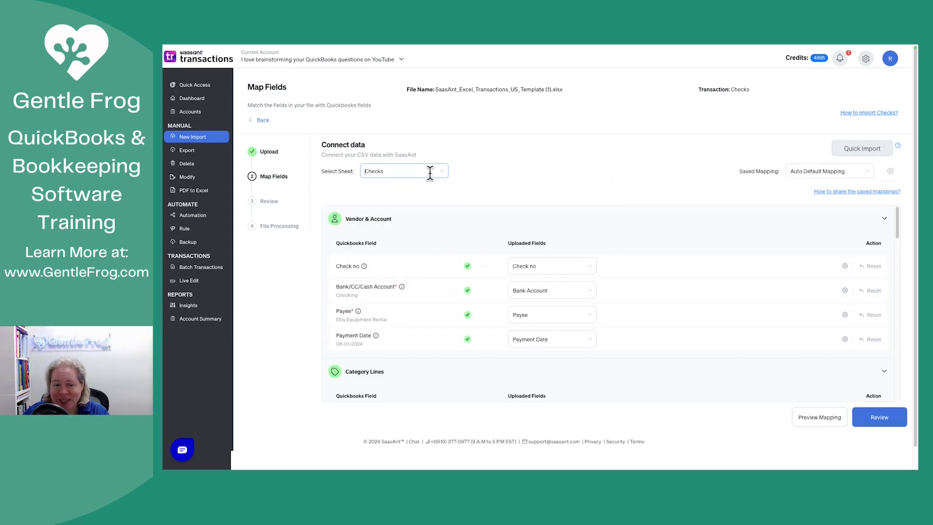
scroll(621, 297, down, 2)
scroll(622, 297, down, 7)
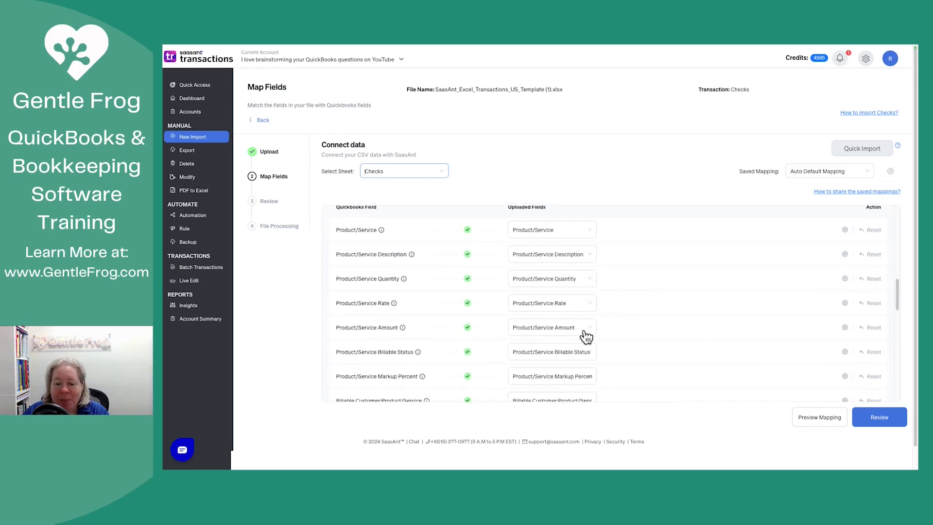
scroll(559, 357, down, 10)
scroll(563, 360, down, 4)
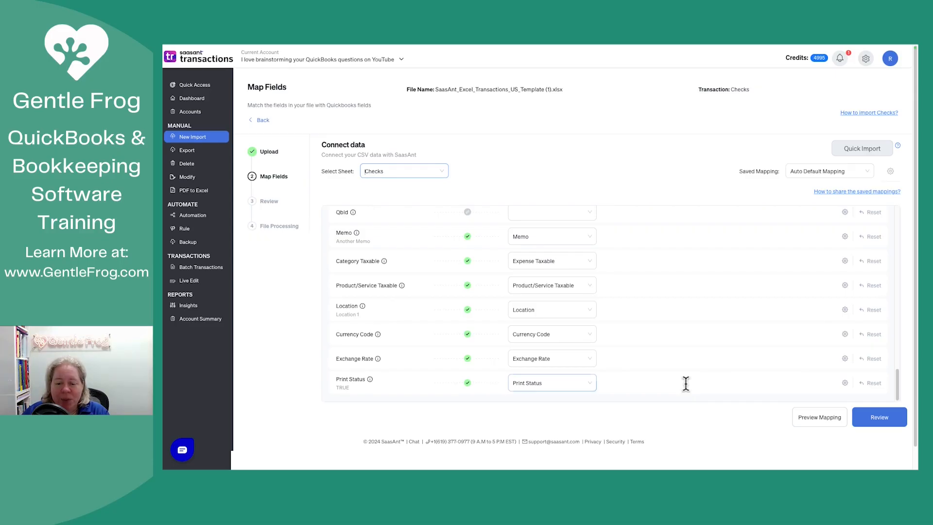
Accept the field mapping, upload the Ellis Equipment Rental check and show the import results.
click(888, 420)
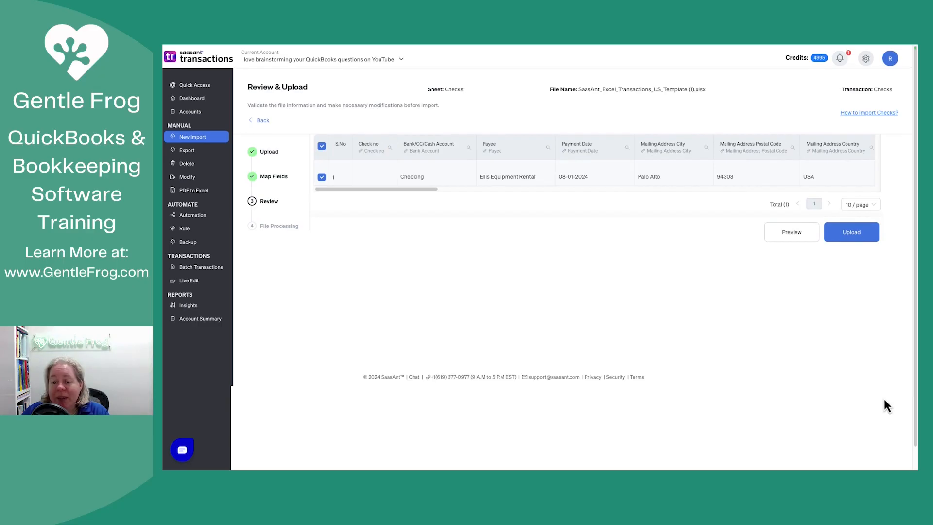
click(848, 238)
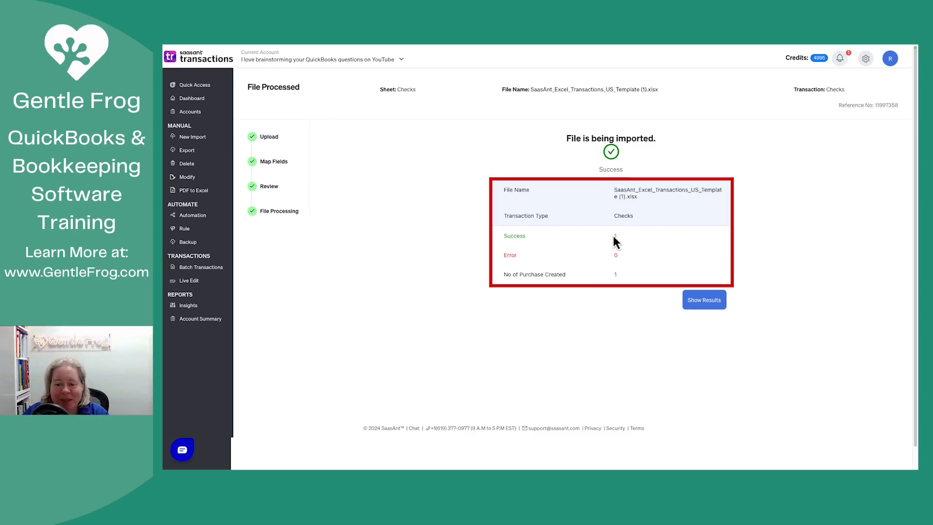
click(705, 303)
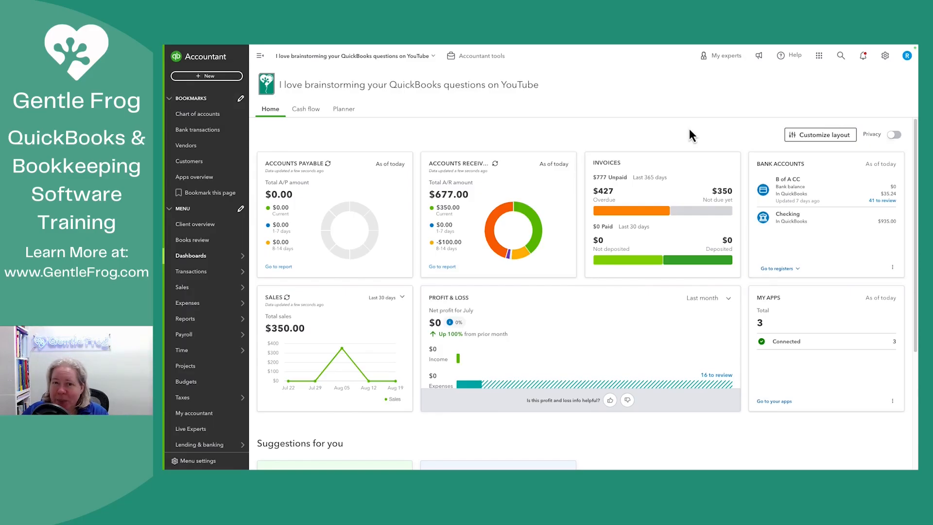
In QuickBooks Online, view the recent $10.00 Ellis Equipment Rental check's number and print-later setting, and close it.
click(840, 56)
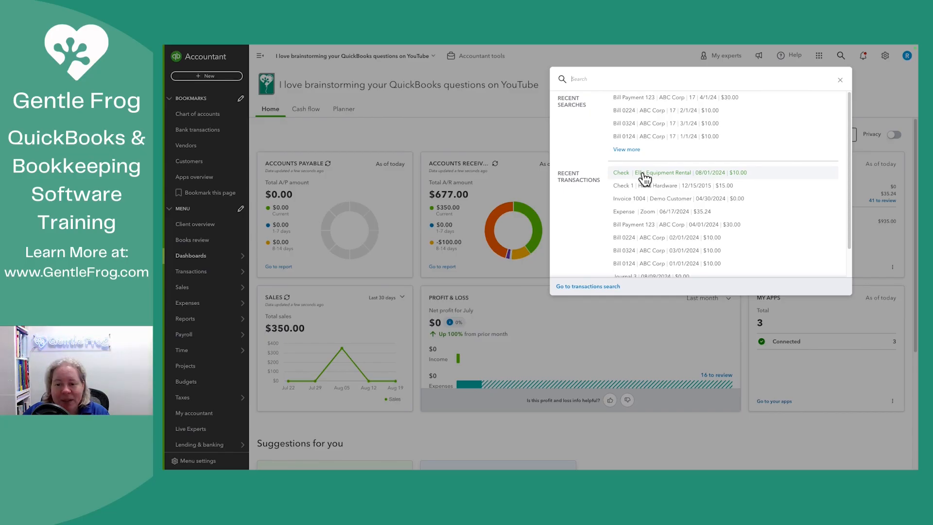
click(666, 173)
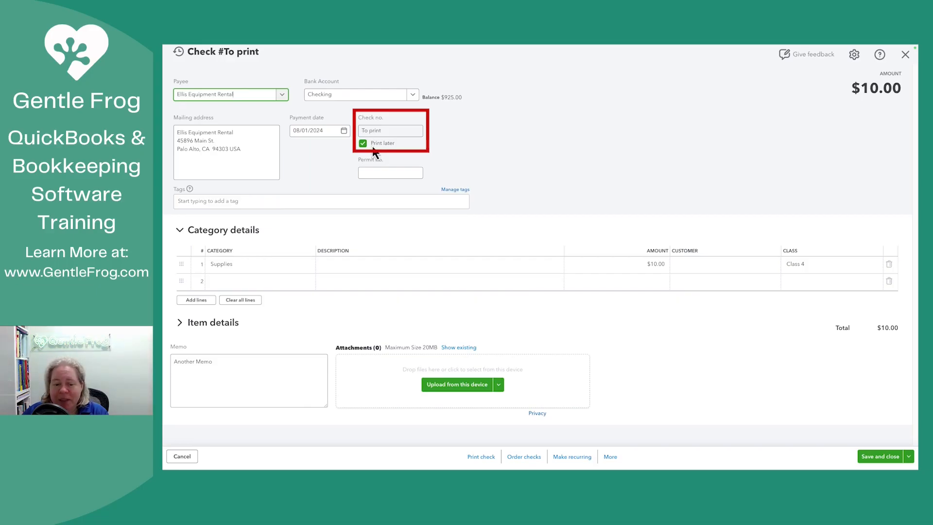
click(904, 55)
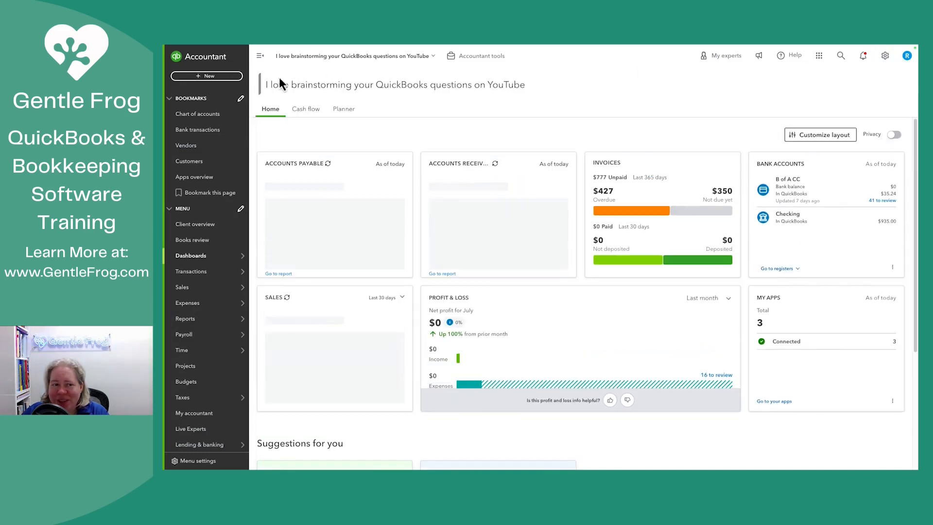
Start printing checks and mark the print setup as finished with the Voucher check type.
click(208, 78)
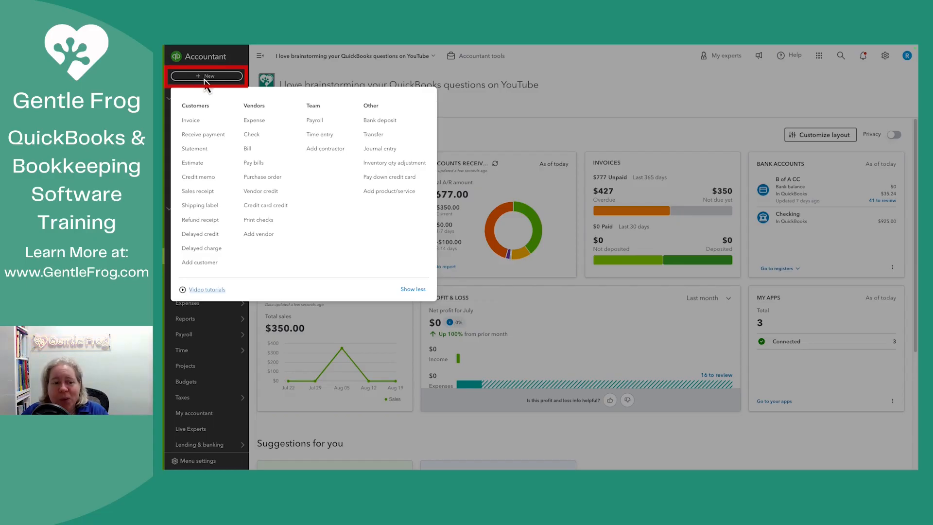
click(261, 224)
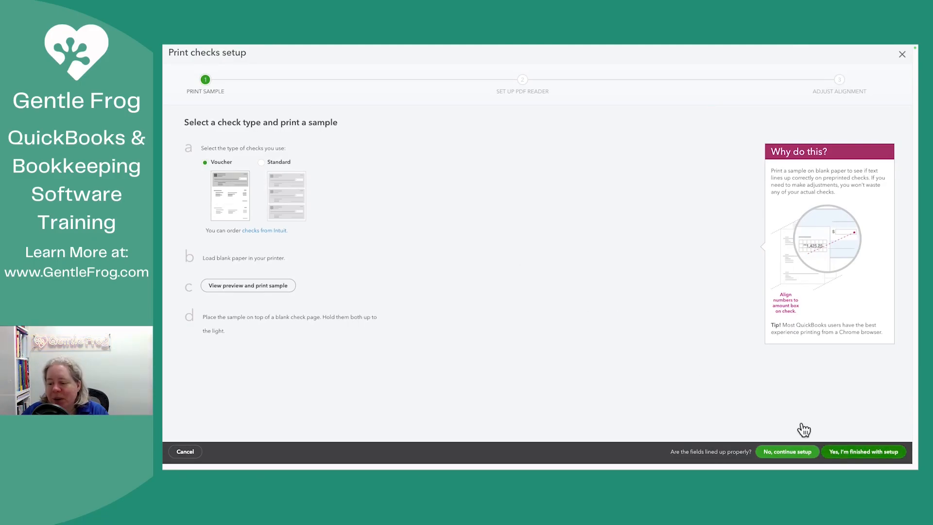
click(850, 454)
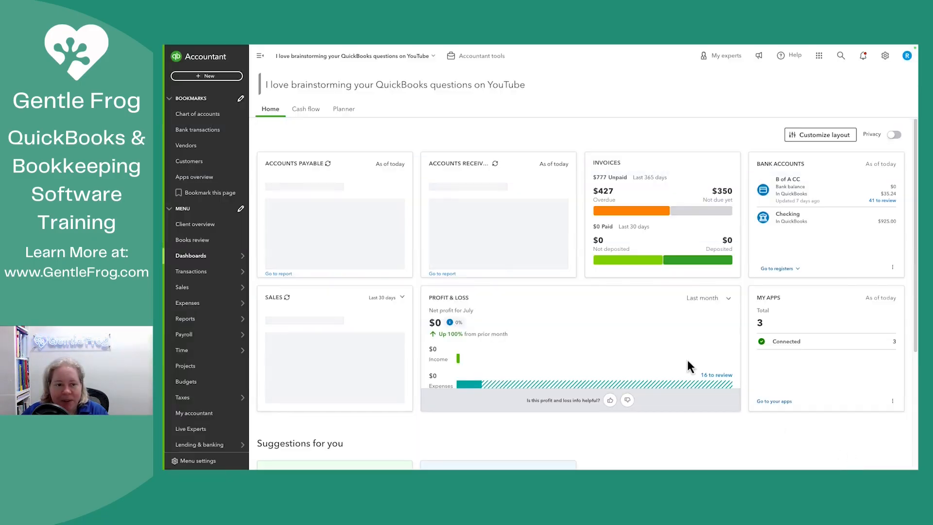
Open the list of checks to print and set the starting check number to 134.
click(205, 76)
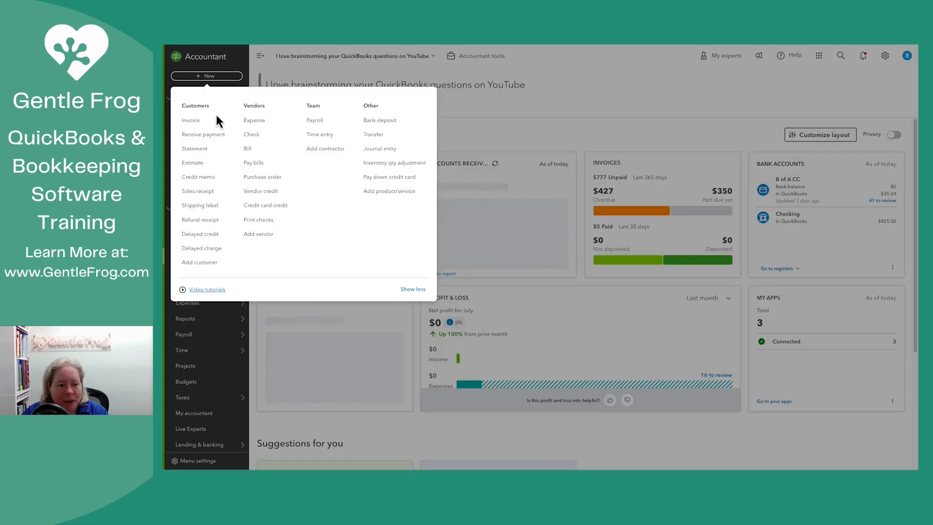
click(265, 221)
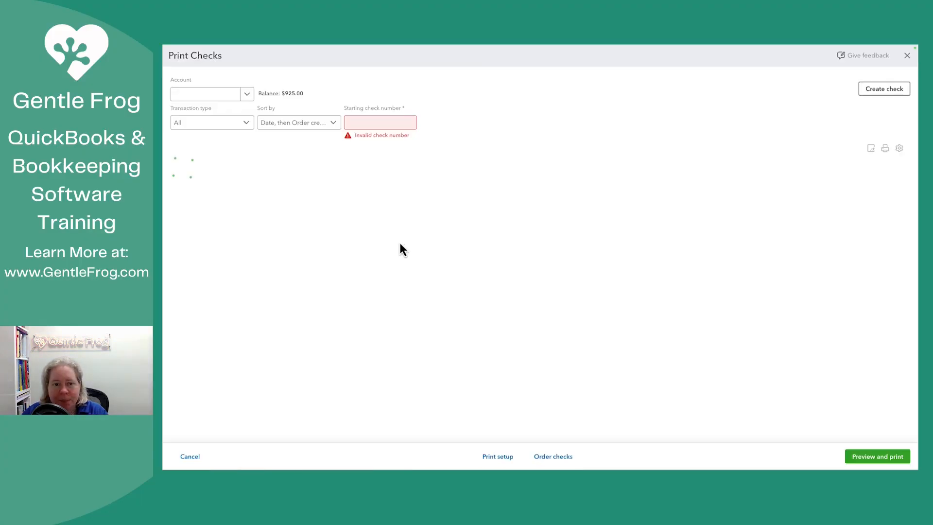
click(372, 122)
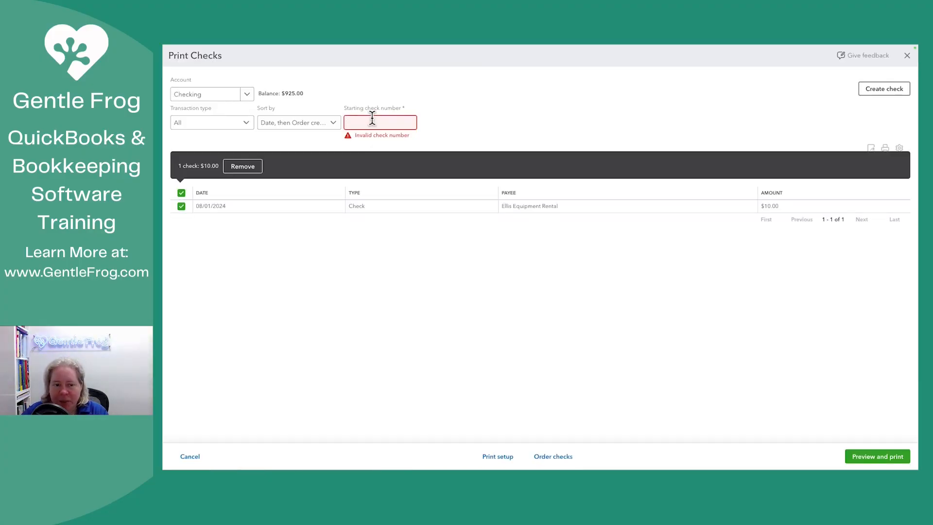
text(134)
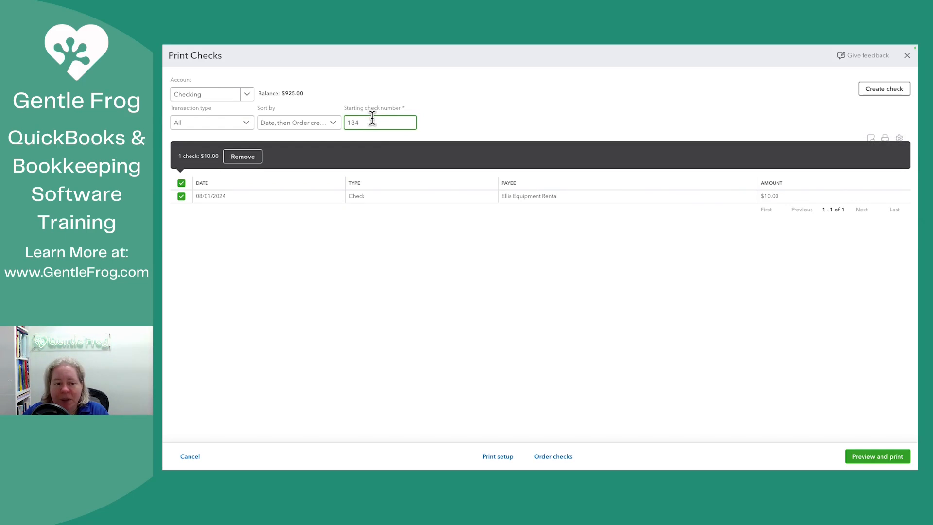
click(642, 235)
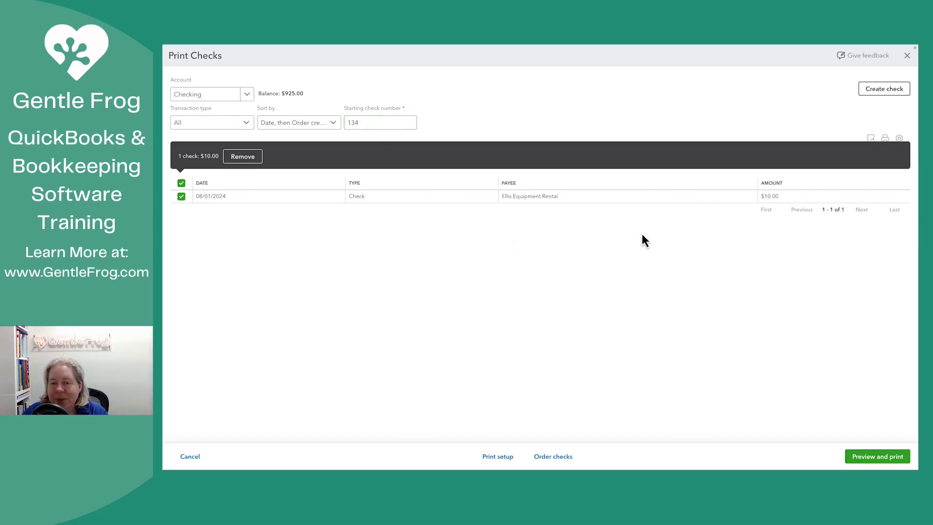